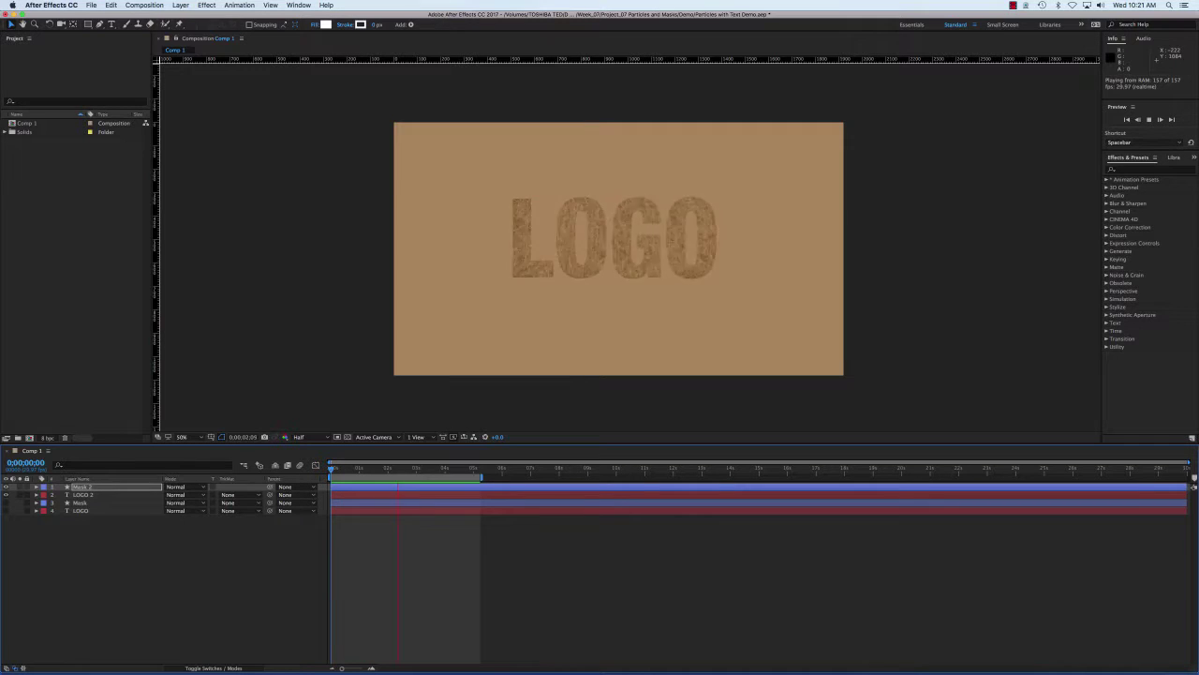
# Stop the preview, return to the first frame, and show the Mask 2 layer's CC Particle Systems II settings with LOGO 2 hidden.
pyautogui.press('space')
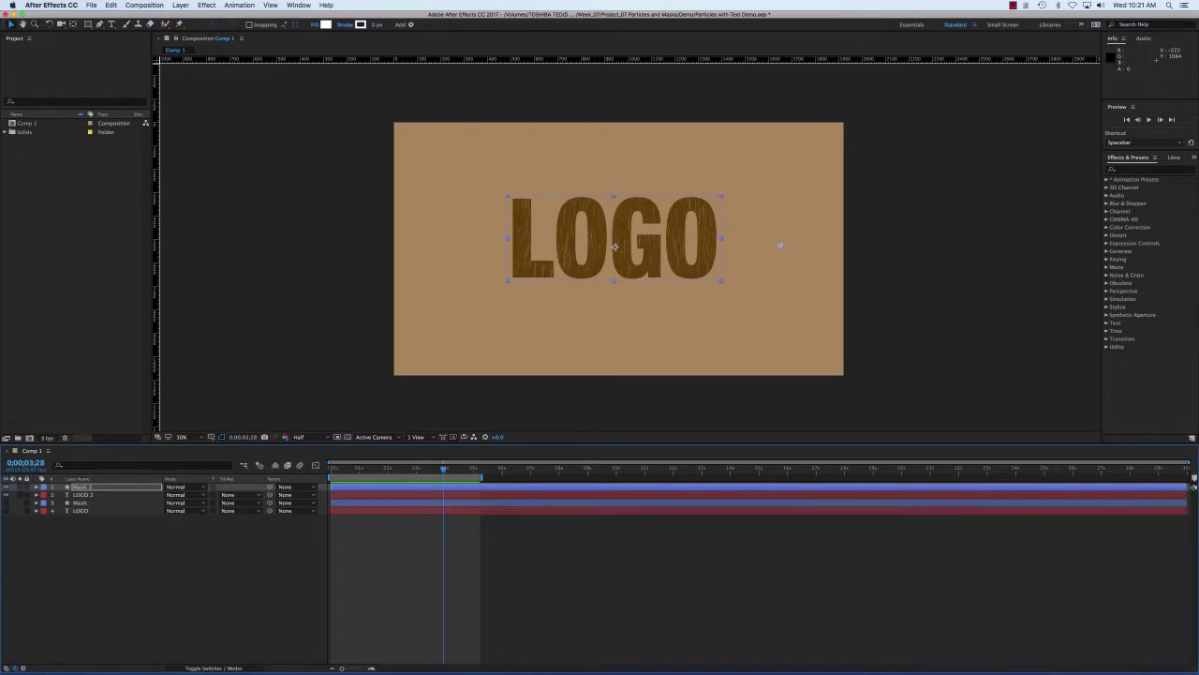
pyautogui.press('Home')
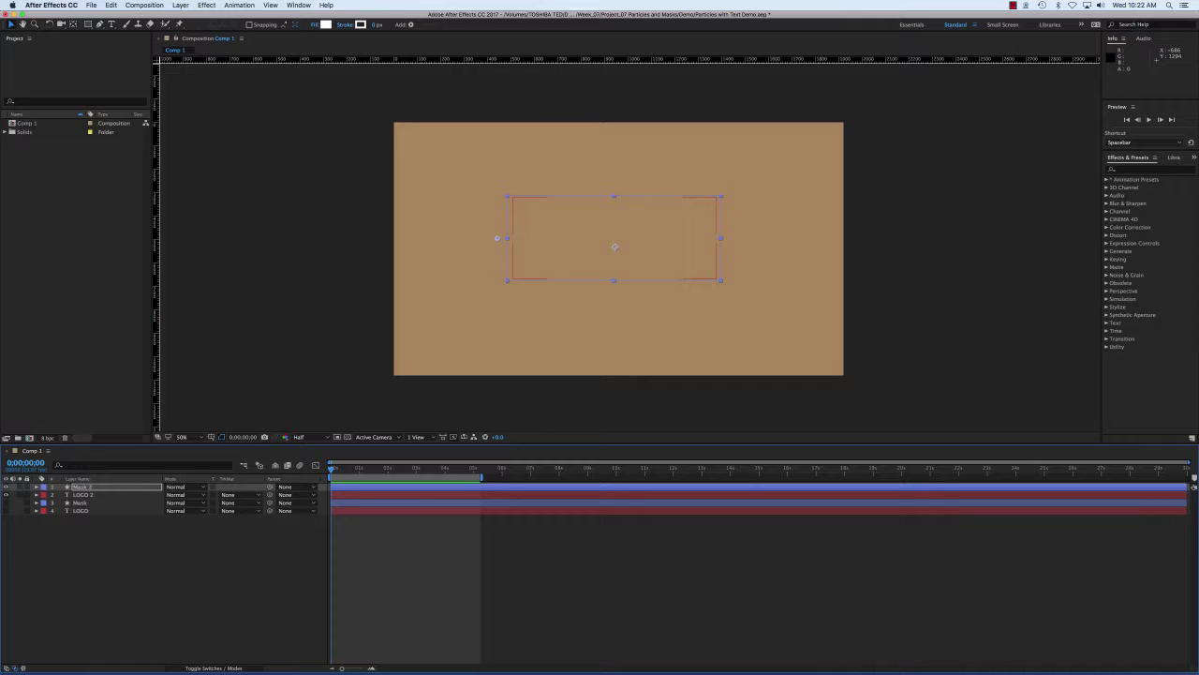
pyautogui.press('e')
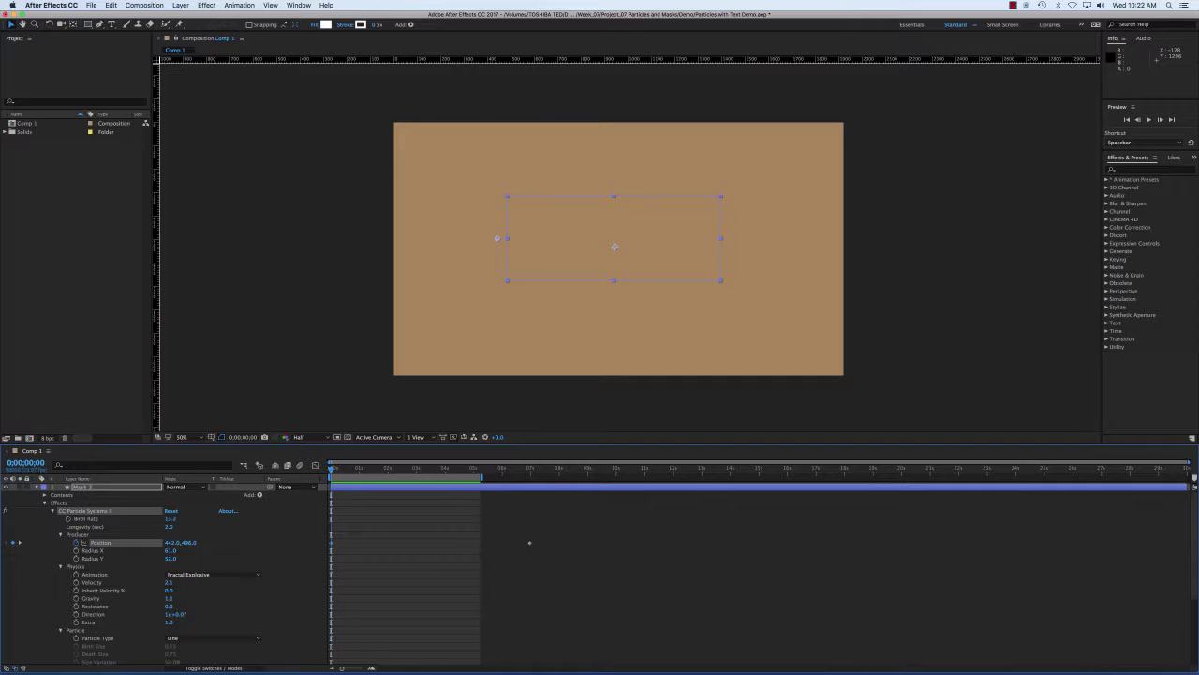
pyautogui.press('super+grave')
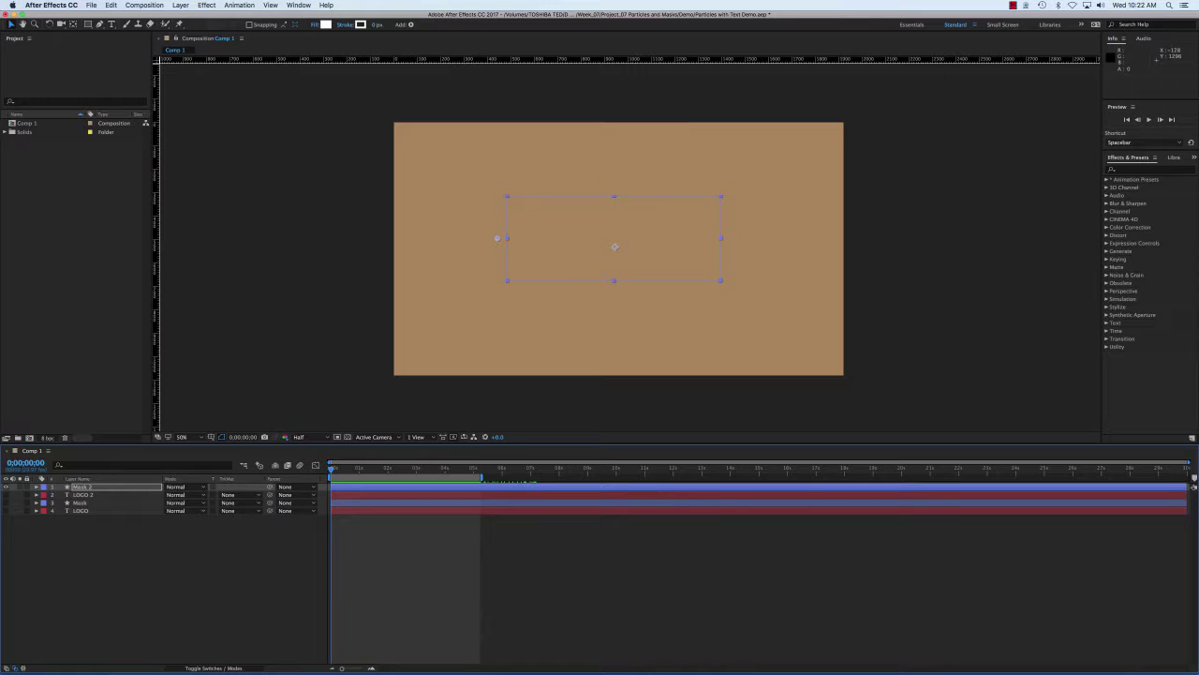
pyautogui.press('super+grave')
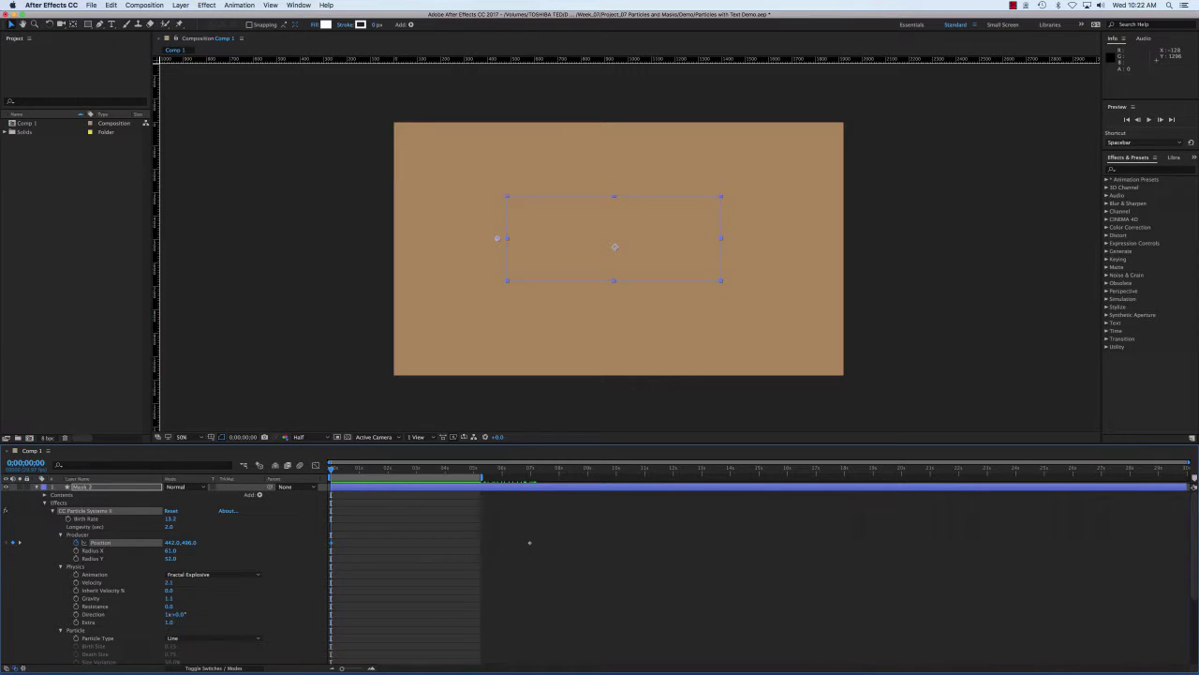
# Preview the Mask 2 particle animation by itself from the start of the composition.
pyautogui.press('space')
pyautogui.press('pageup')
pyautogui.press('space')
pyautogui.press('space')
# Inspect the first Max Opacity keyframe of the Mask 2 particle effect and preview the animation around it.
pyautogui.scroll(-3, 234, 572)
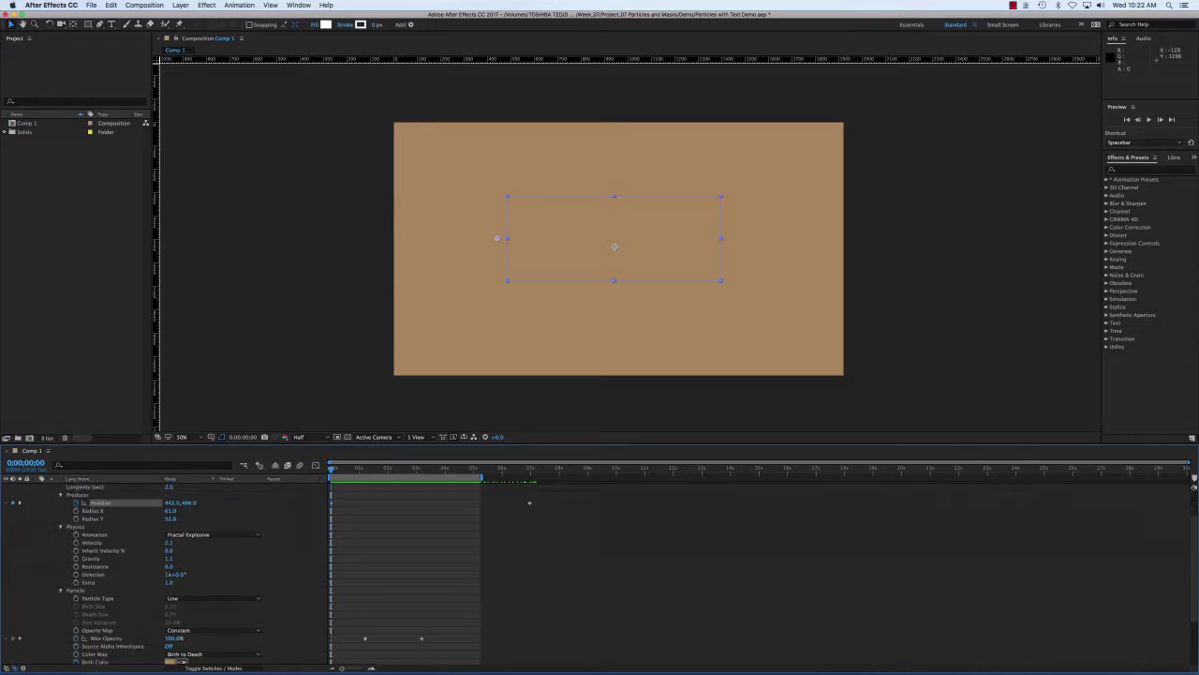
pyautogui.scroll(-5, 530, 502)
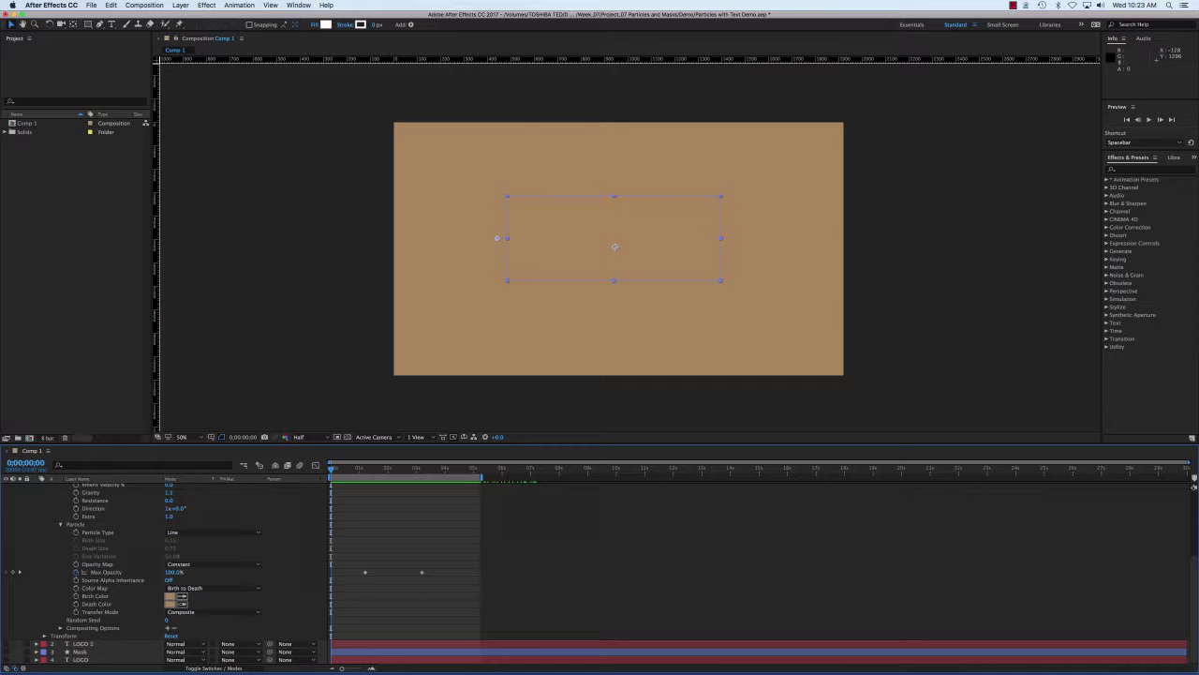
pyautogui.press('space')
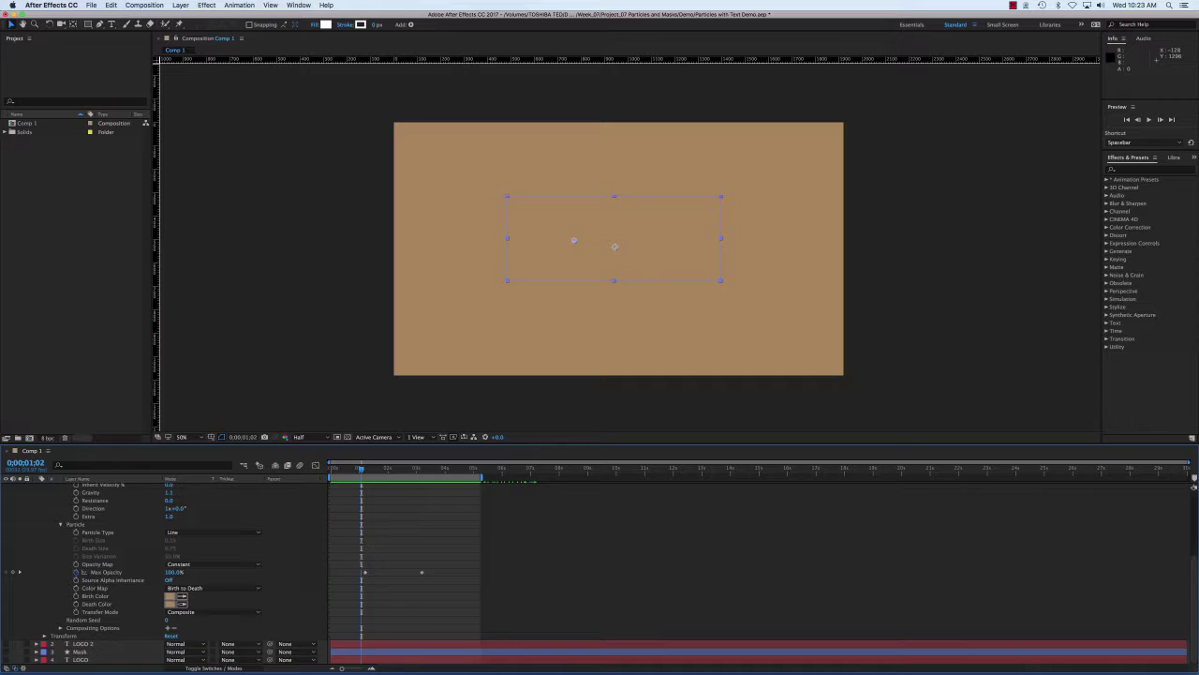
pyautogui.click(365, 571)
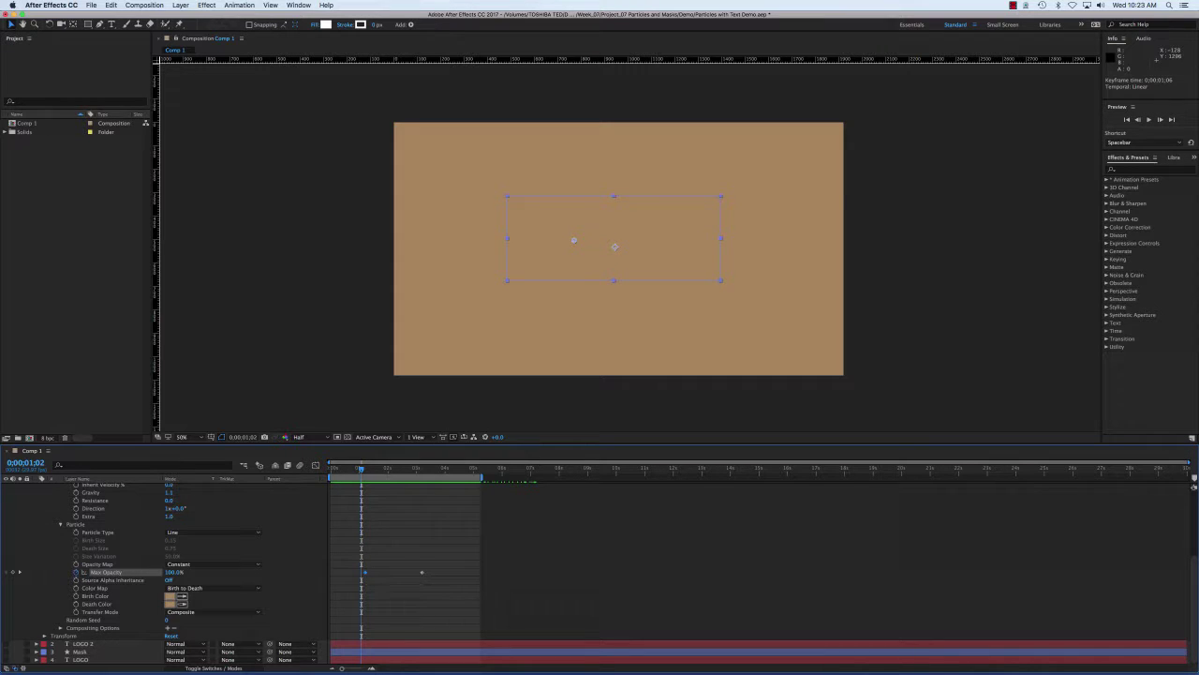
pyautogui.press('space')
pyautogui.press('Home')
# Examine the Mask 2 particle effect's birth rate, producer position keyframes, physics, particle type, opacity and color settings.
pyautogui.scroll(3, 164, 572)
pyautogui.scroll(2, 164, 571)
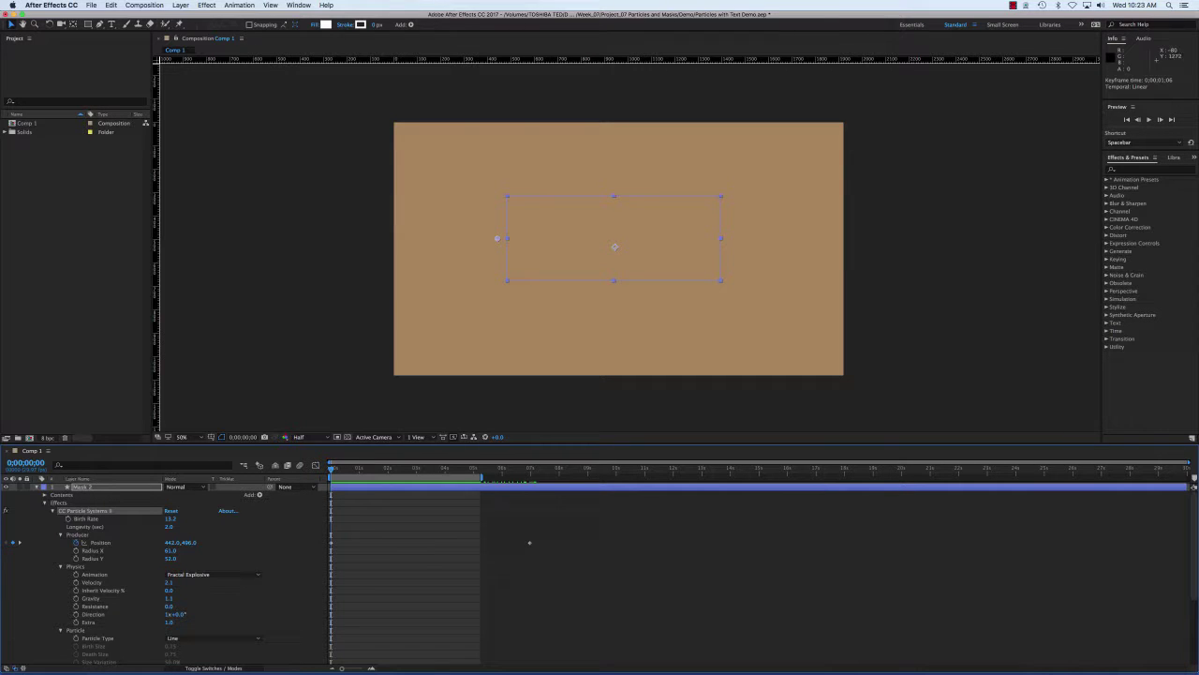
pyautogui.moveTo(333, 467); pyautogui.dragTo(380, 468)
pyautogui.press('space')
pyautogui.scroll(-3, 216, 553)
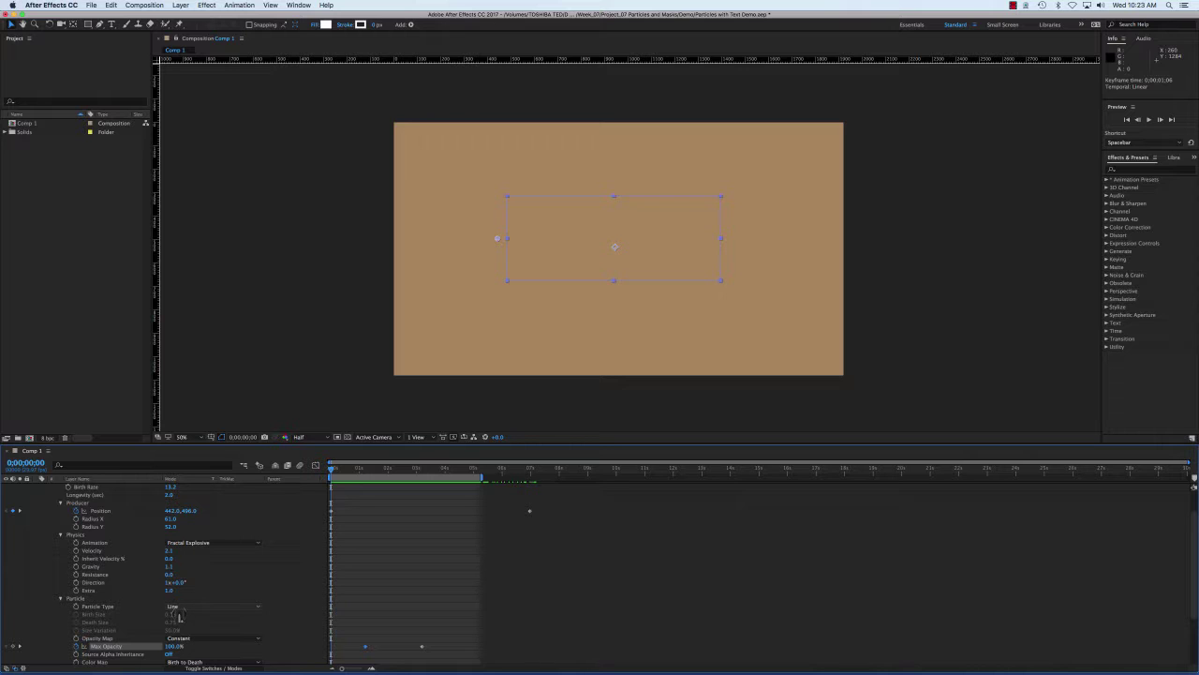
pyautogui.scroll(-2, 179, 615)
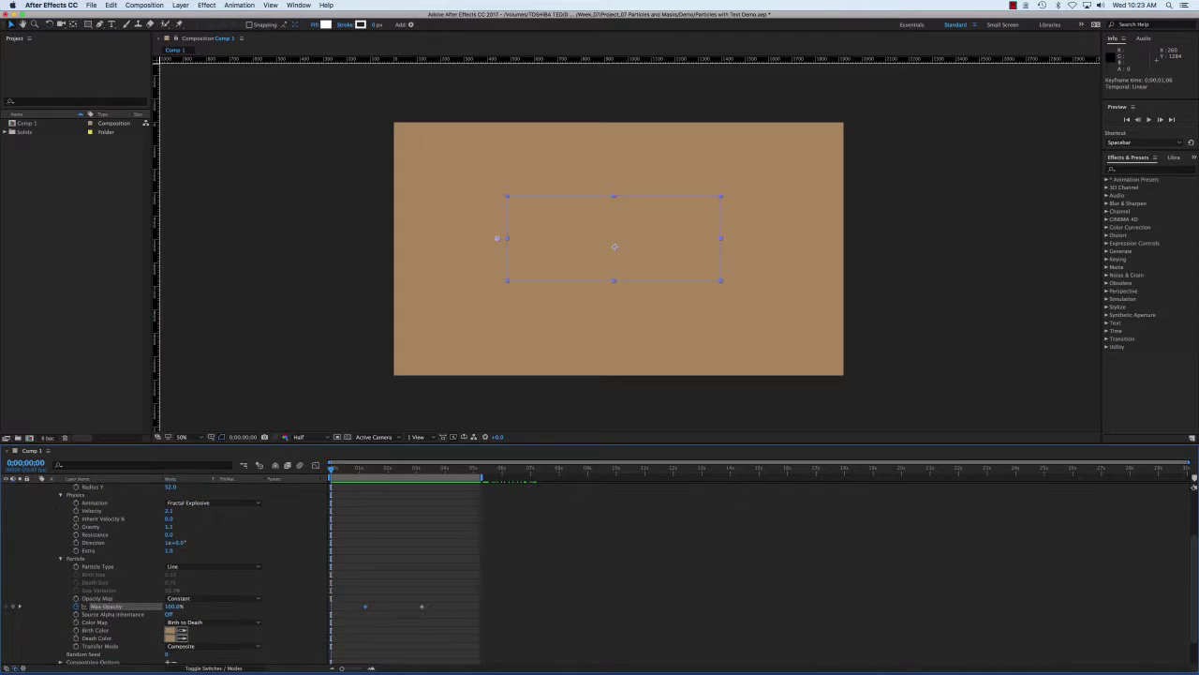
pyautogui.scroll(-2, 179, 599)
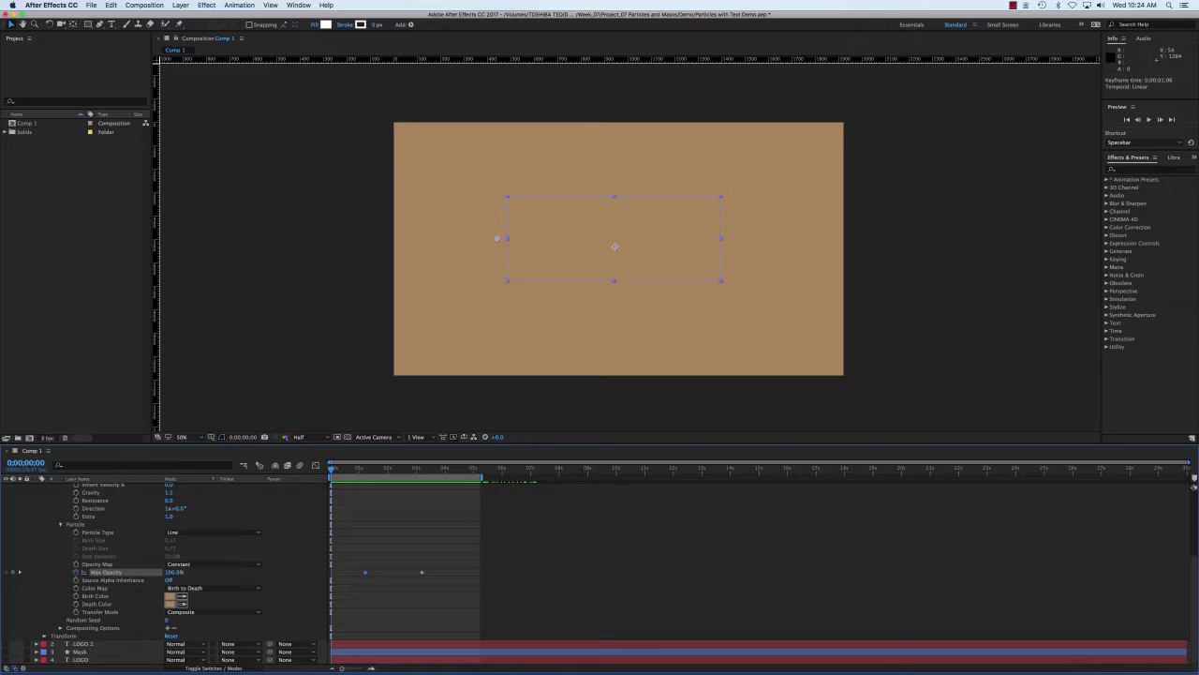
pyautogui.scroll(5, 164, 562)
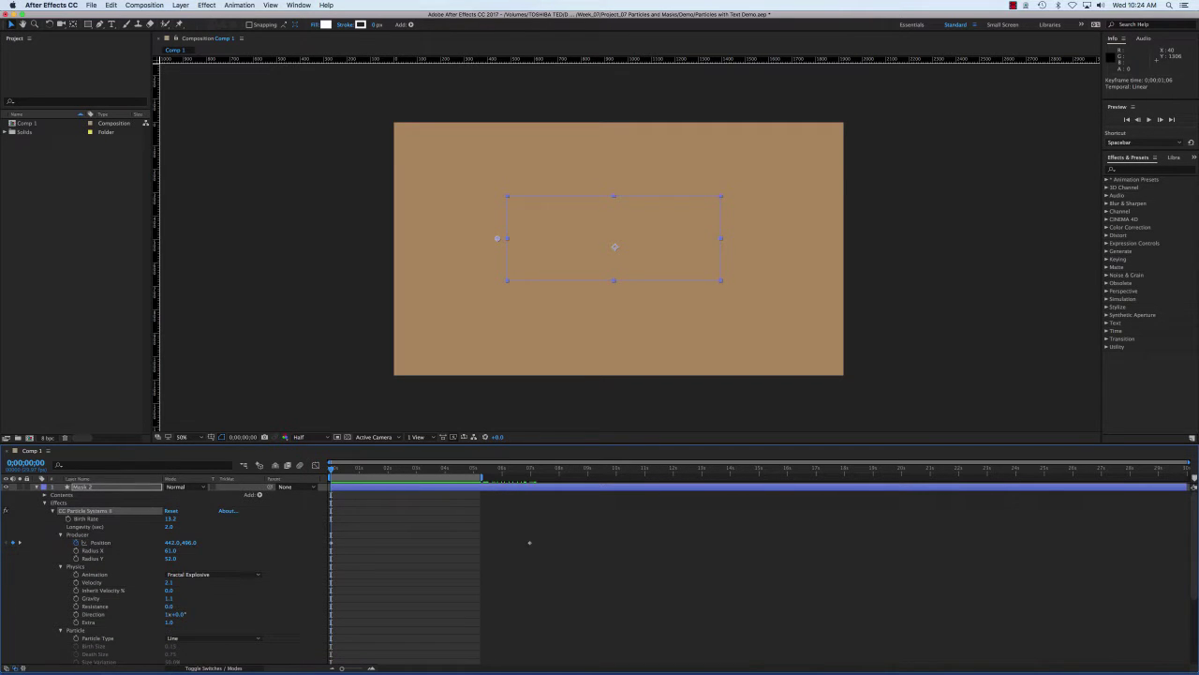
pyautogui.scroll(-5, 191, 576)
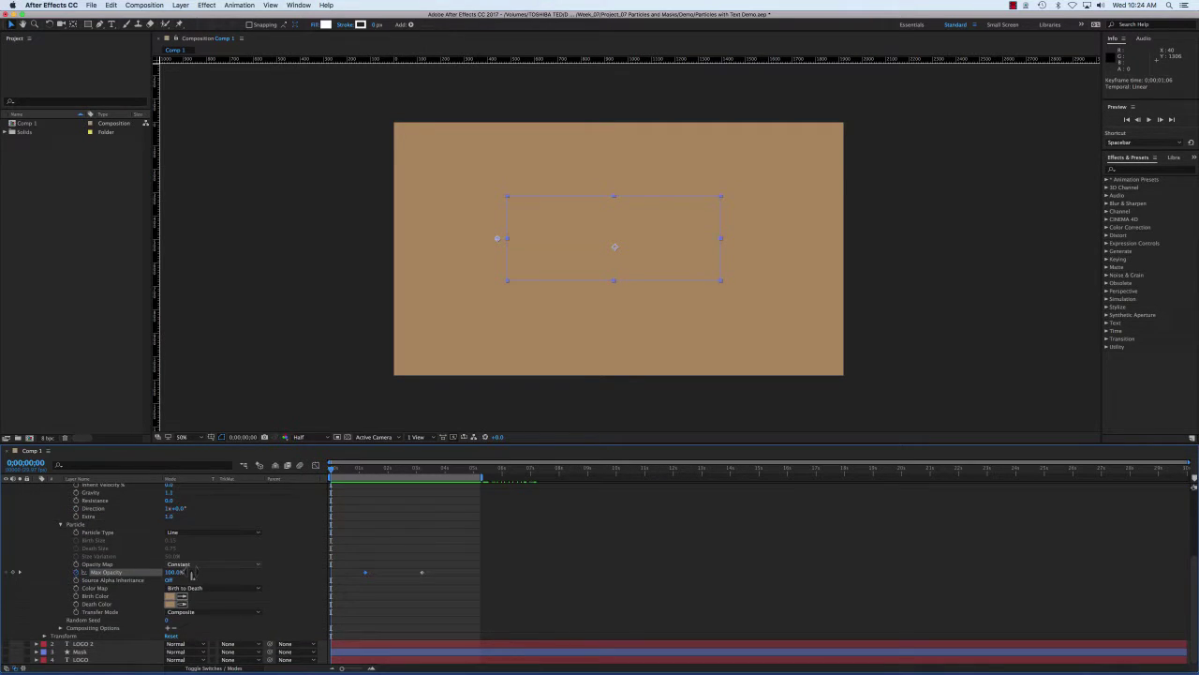
pyautogui.scroll(5, 191, 576)
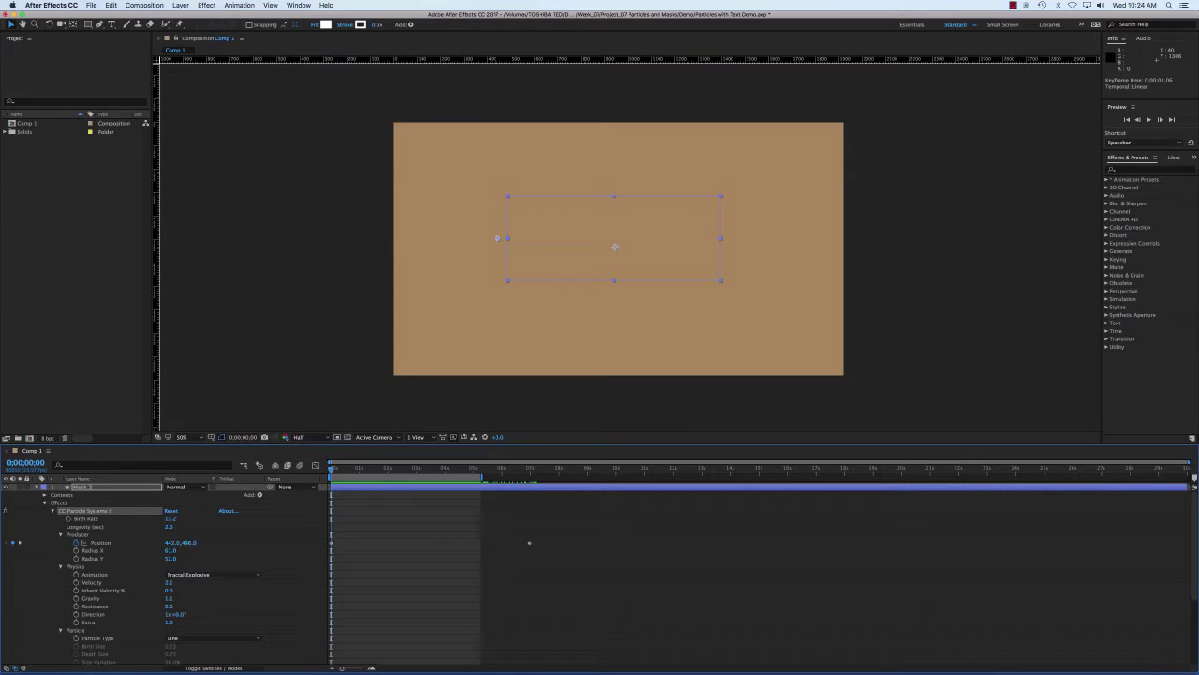
# Collapse and hide the Mask 2 layer, show LOGO 2, and preview the opacity keyframes in its transform settings.
pyautogui.press('u')
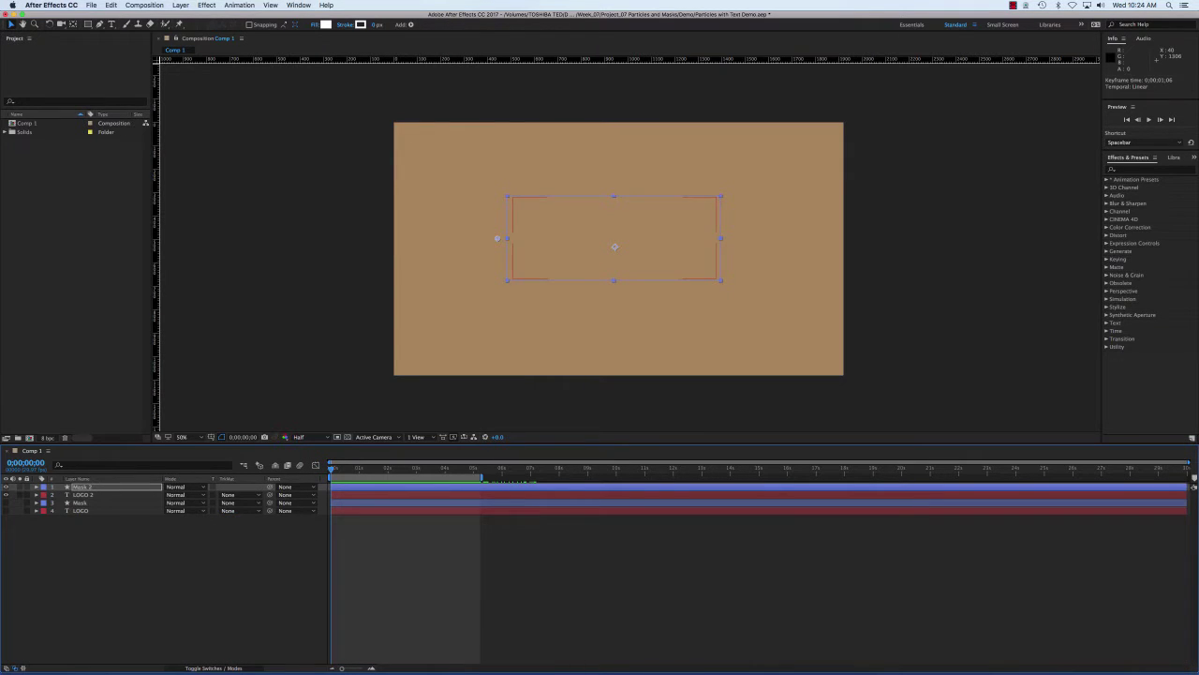
pyautogui.click(497, 238)
pyautogui.click(37, 494)
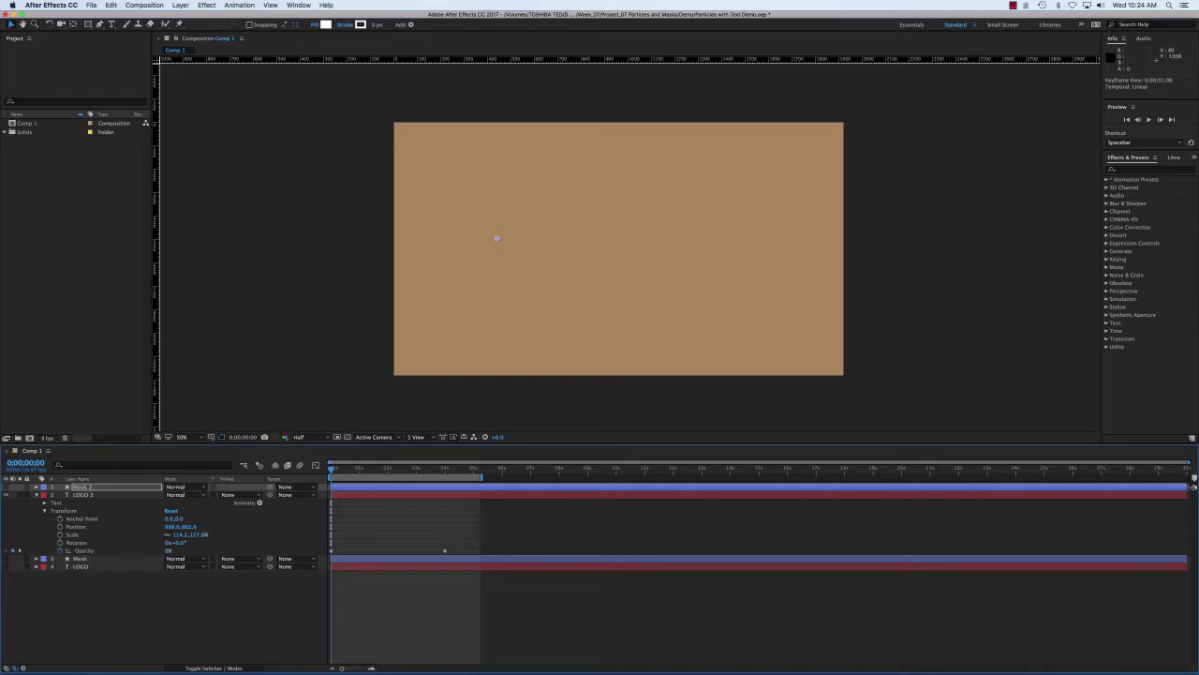
pyautogui.press('space')
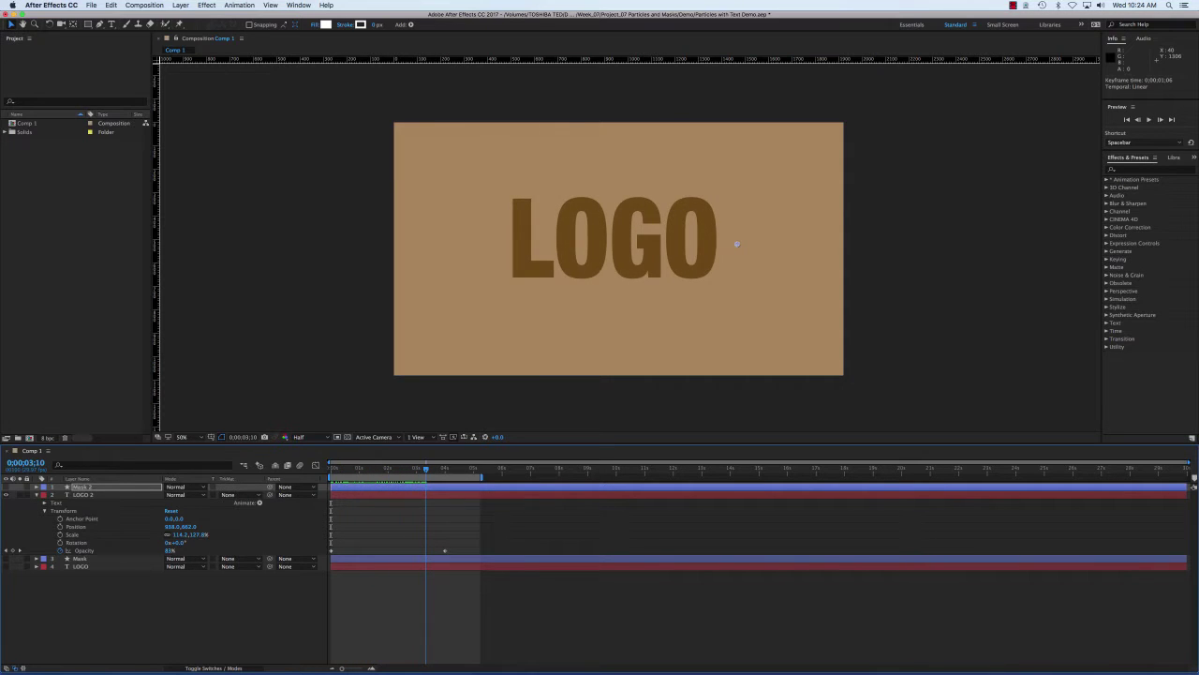
pyautogui.press('space')
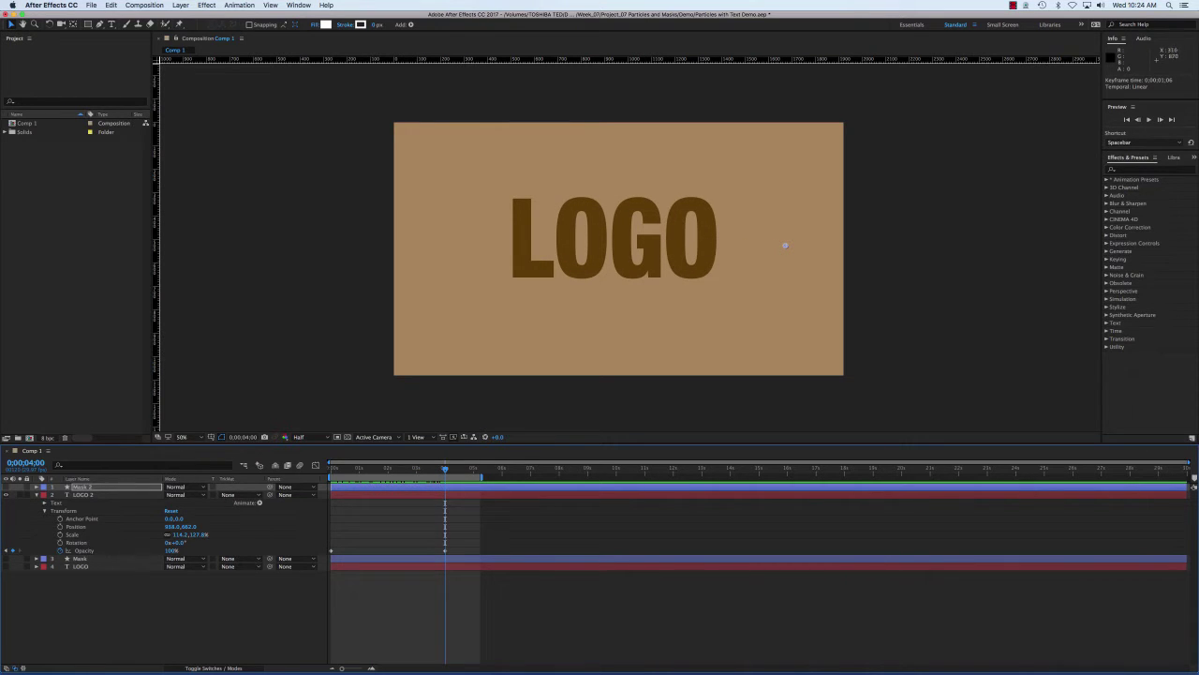
pyautogui.press('space')
pyautogui.press('space')
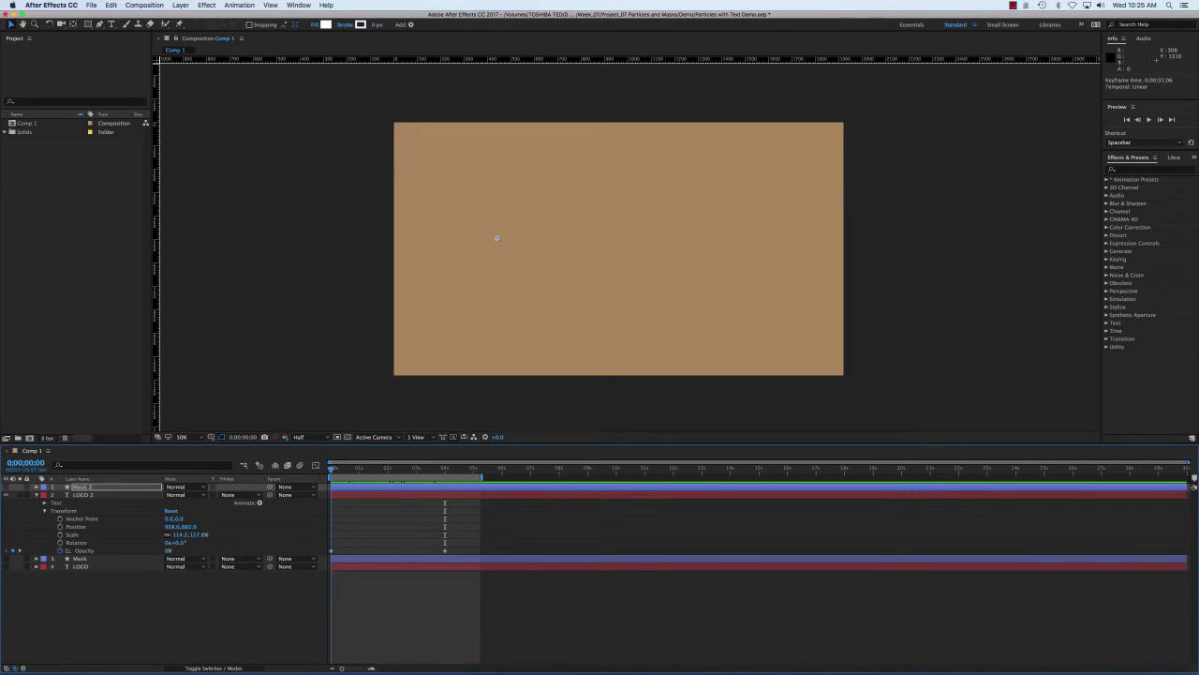
# Collapse the LOGO 2 layer, make Mask 2 visible again, and preview both layers together from the first frame.
pyautogui.press('space')
pyautogui.press('space')
pyautogui.click(37, 495)
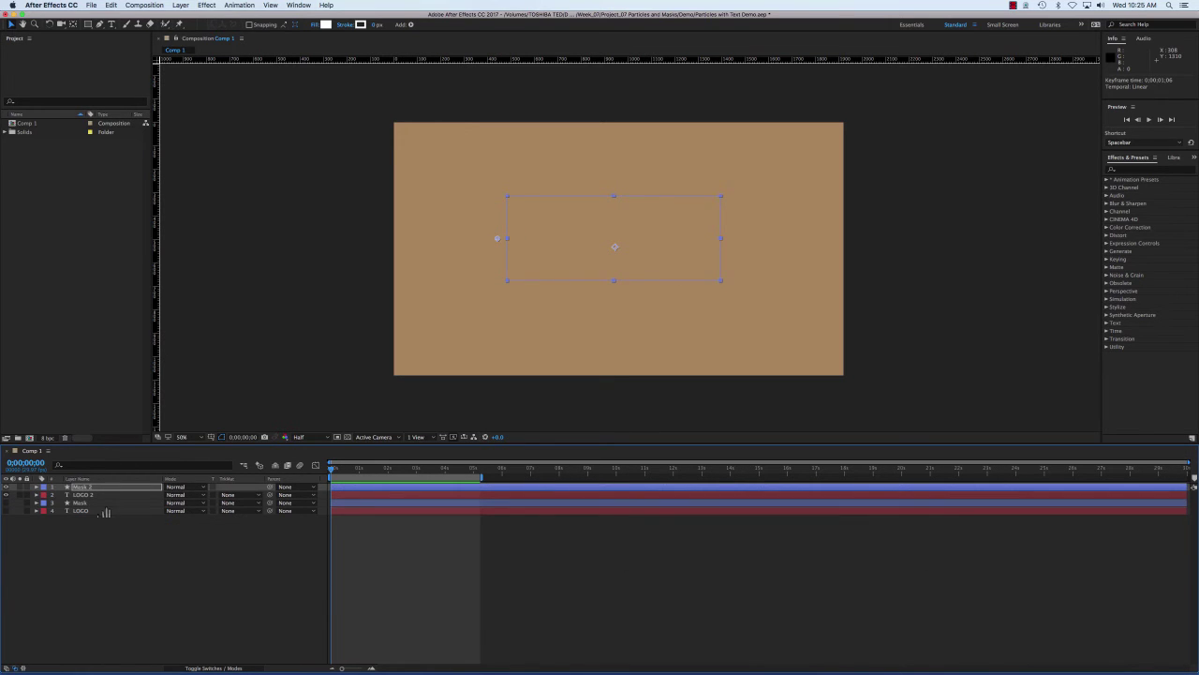
pyautogui.press('space')
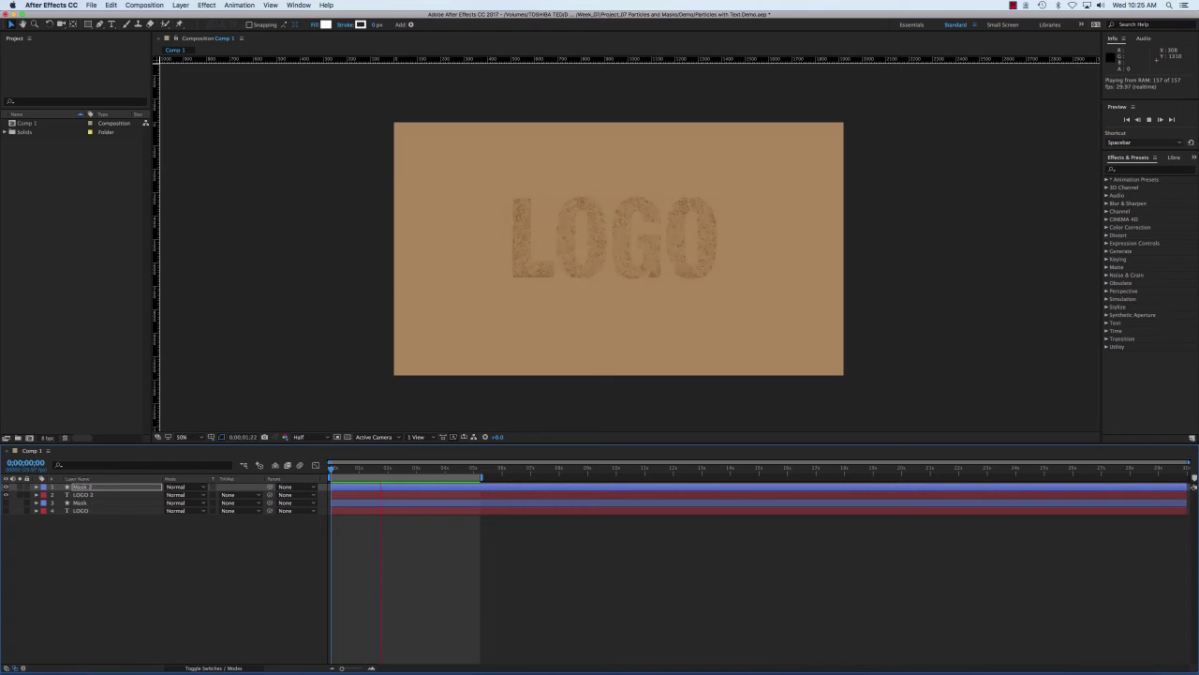